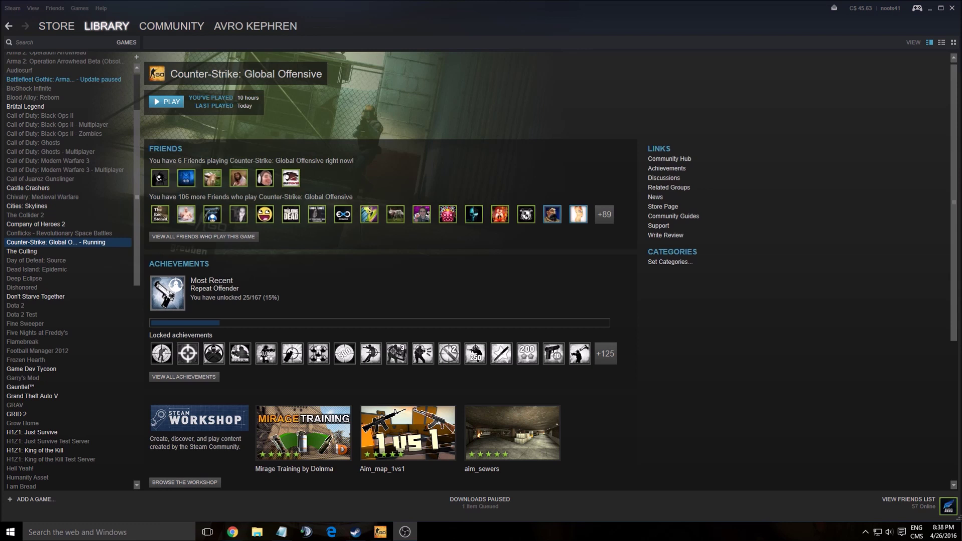
# Open Counter-Strike: Global Offensive's Properties and its Launch Options dialog showing -novid -high -threads 4 -nod3d9ex -nojoy.
pyautogui.rightClick(70, 242)
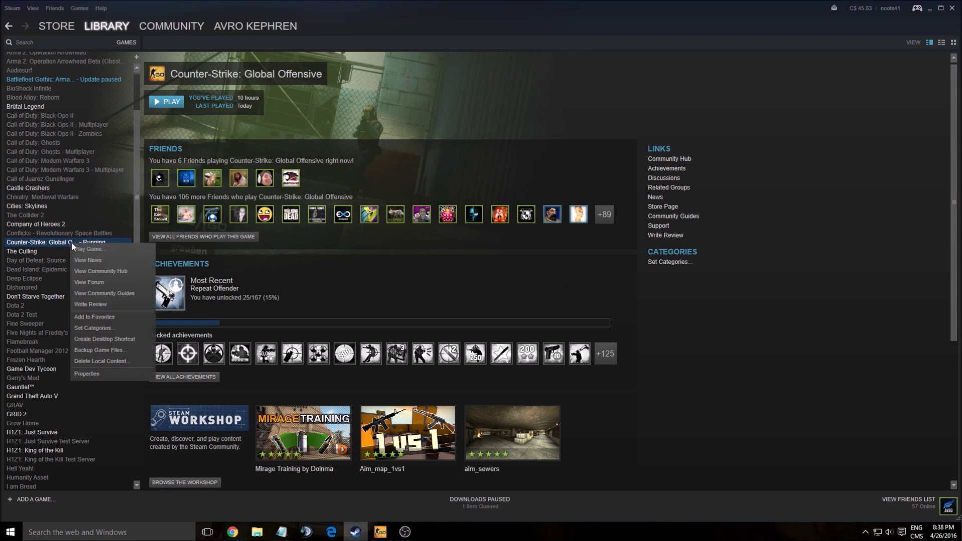
pyautogui.click(104, 373)
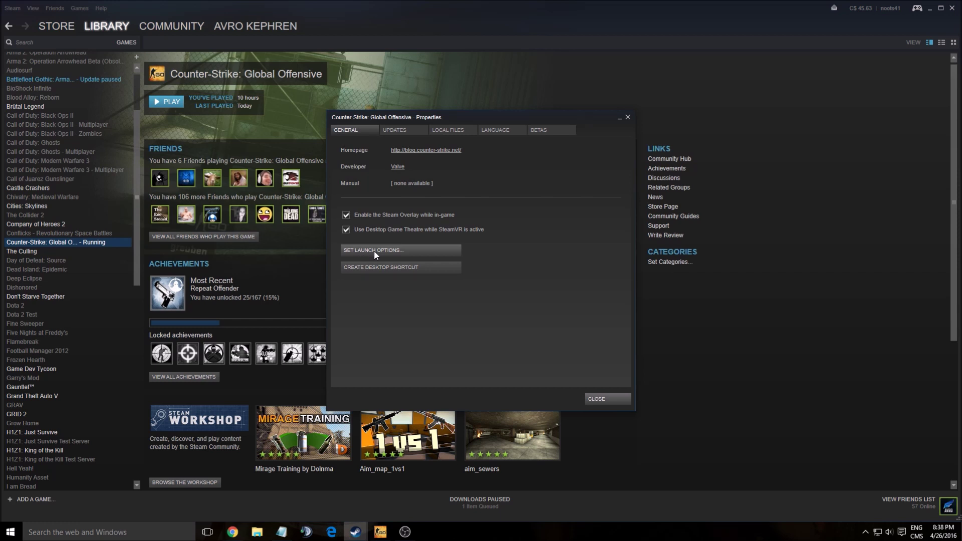
pyautogui.click(393, 251)
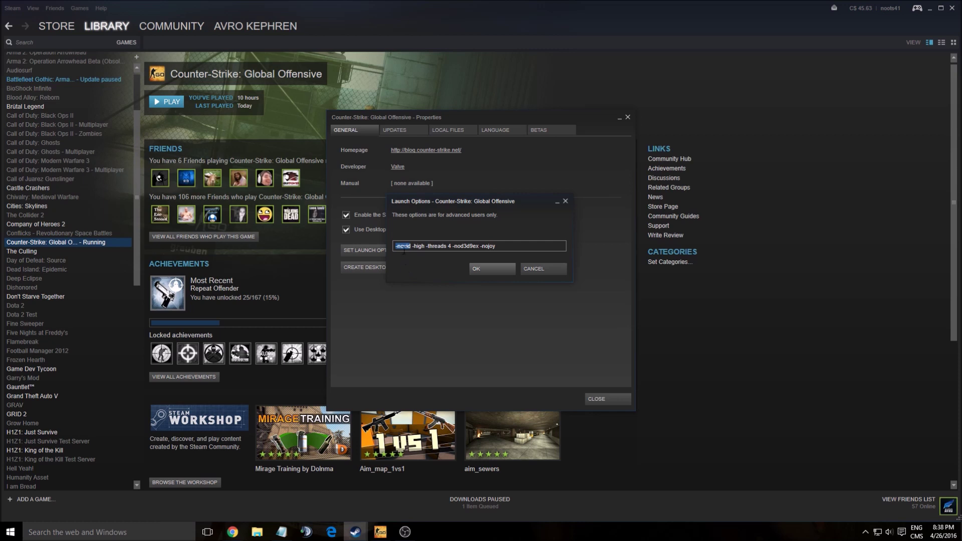
pyautogui.moveTo(459, 203)
pyautogui.mouseDown()
pyautogui.moveTo(442, 191)
pyautogui.moveTo(443, 209)
pyautogui.moveTo(470, 206)
pyautogui.mouseUp()
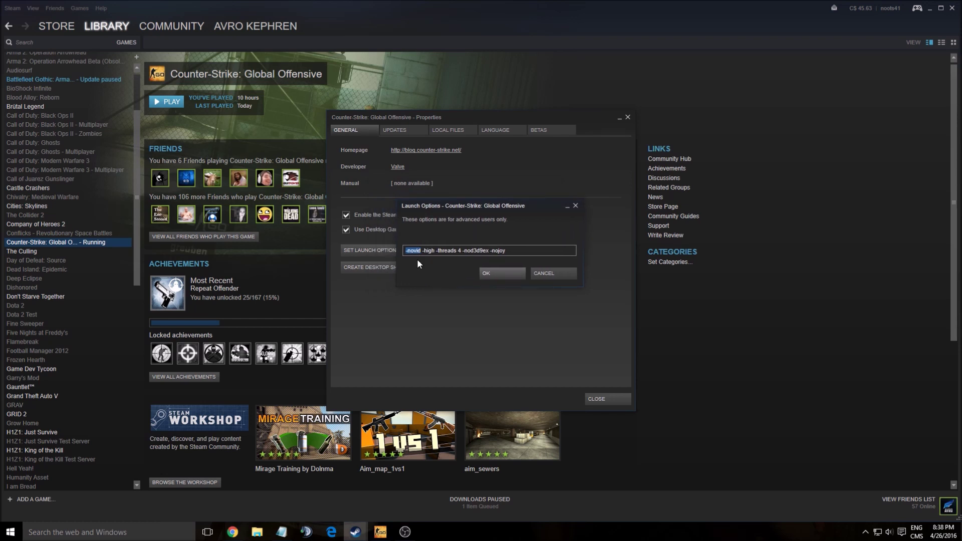
pyautogui.doubleClick(429, 250)
pyautogui.click(450, 251)
pyautogui.doubleClick(446, 251)
pyautogui.hotkey('shift', 'Right')
pyautogui.doubleClick(481, 250)
pyautogui.click(505, 250)
pyautogui.moveTo(512, 251); pyautogui.dragTo(490, 250)
pyautogui.click(512, 252)
pyautogui.moveTo(517, 252); pyautogui.dragTo(487, 253)
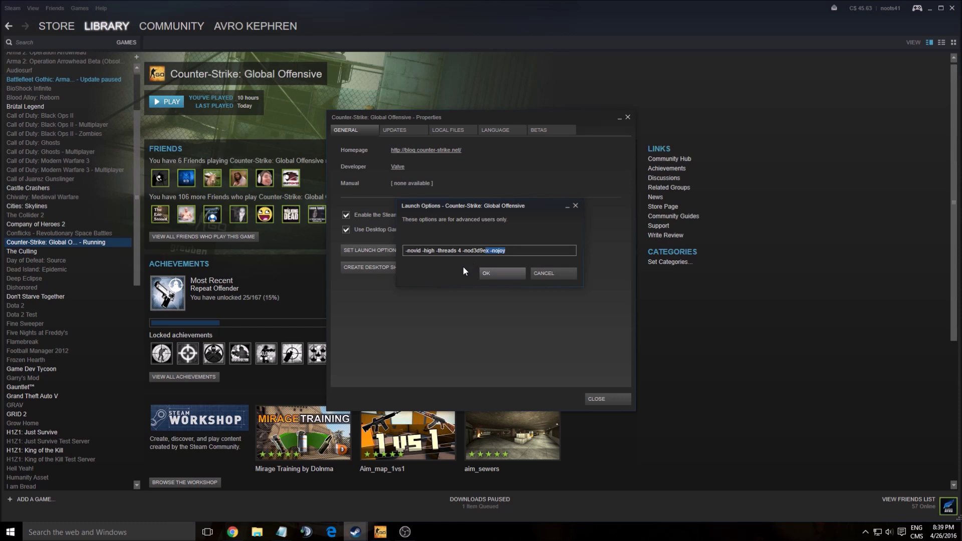